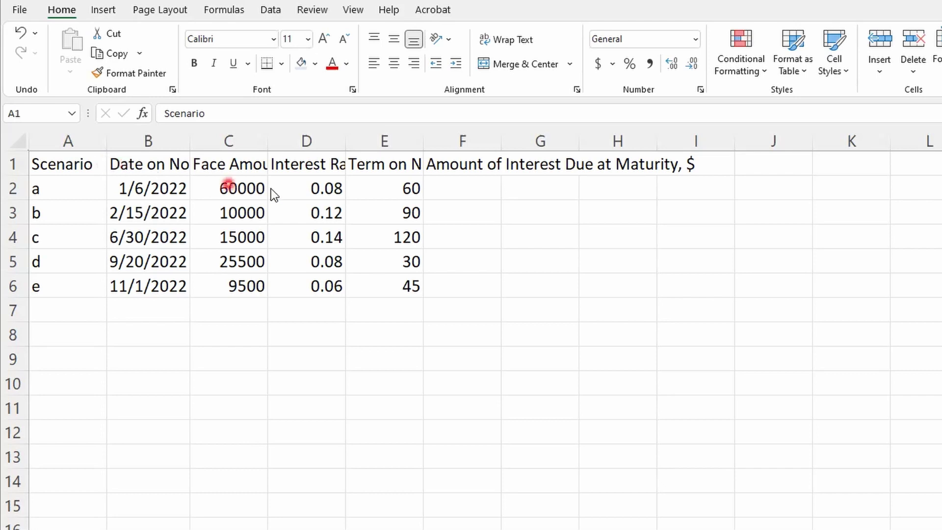
Enter the formula =C2*D2*E2/360 in cell F2 to calculate scenario a's interest due at maturity.
click(492, 187)
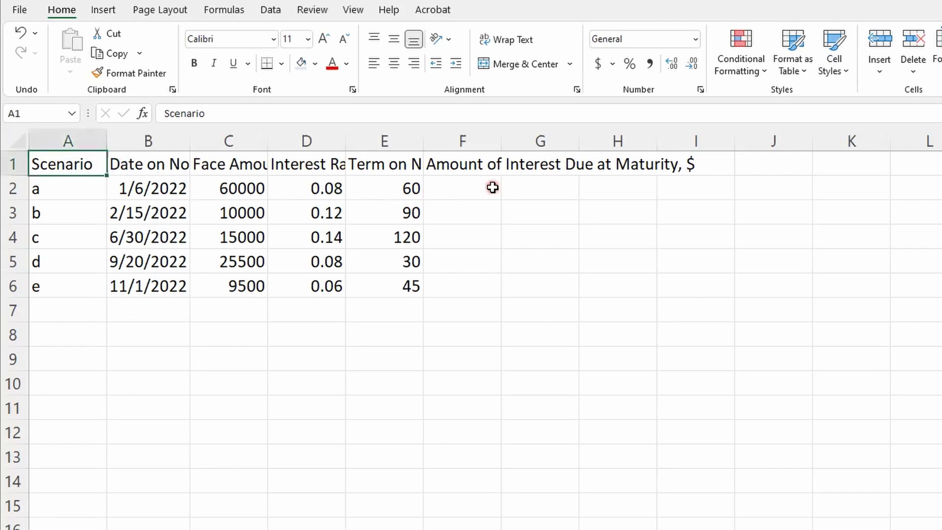
click(492, 187)
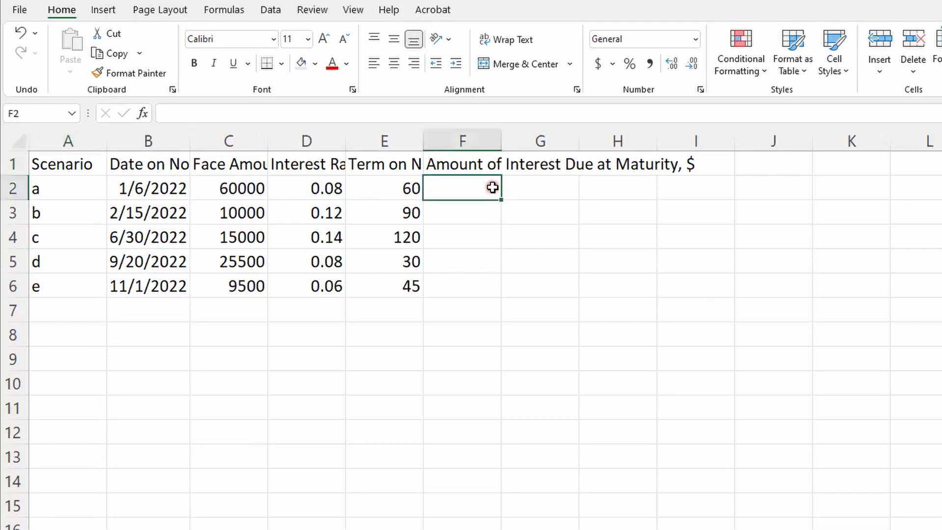
text(=)
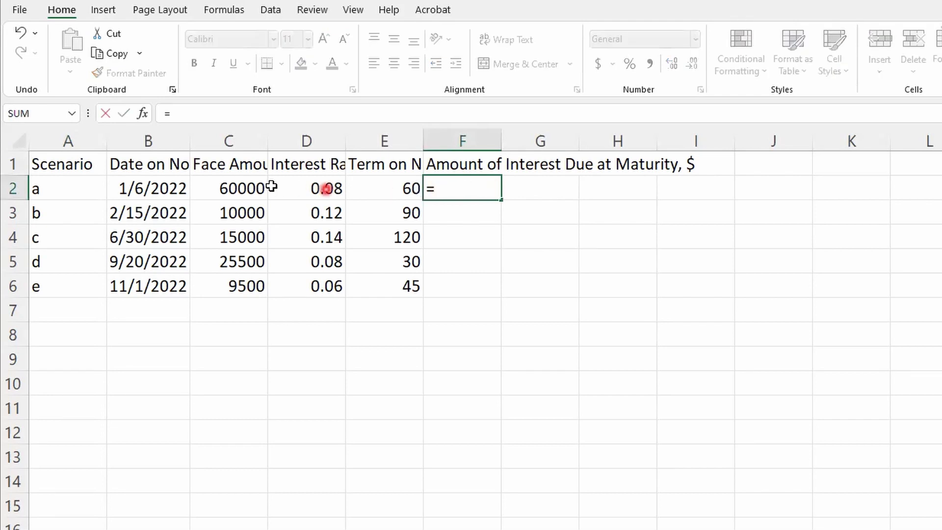
click(253, 188)
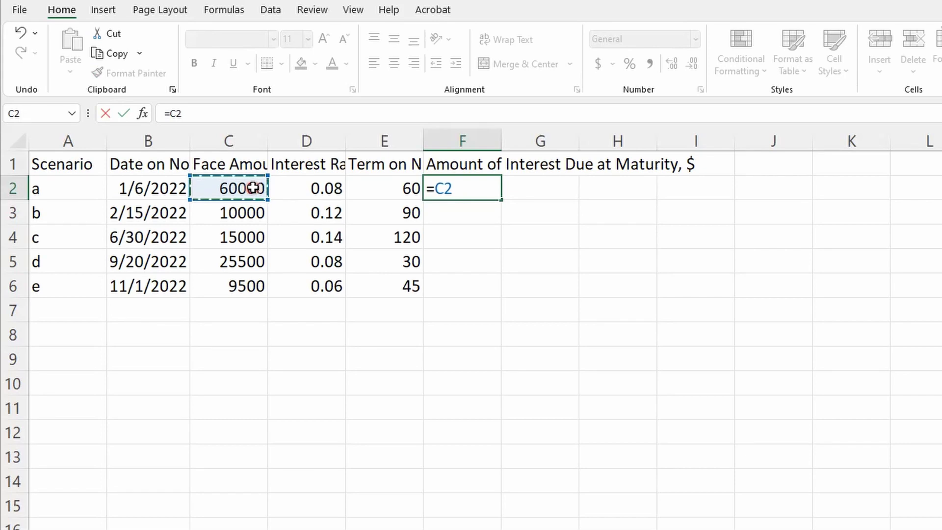
text(*)
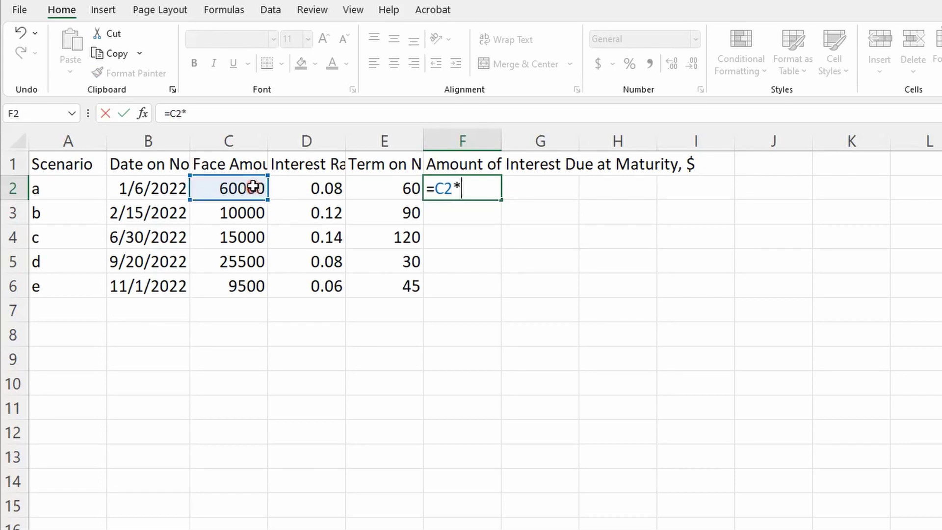
click(296, 187)
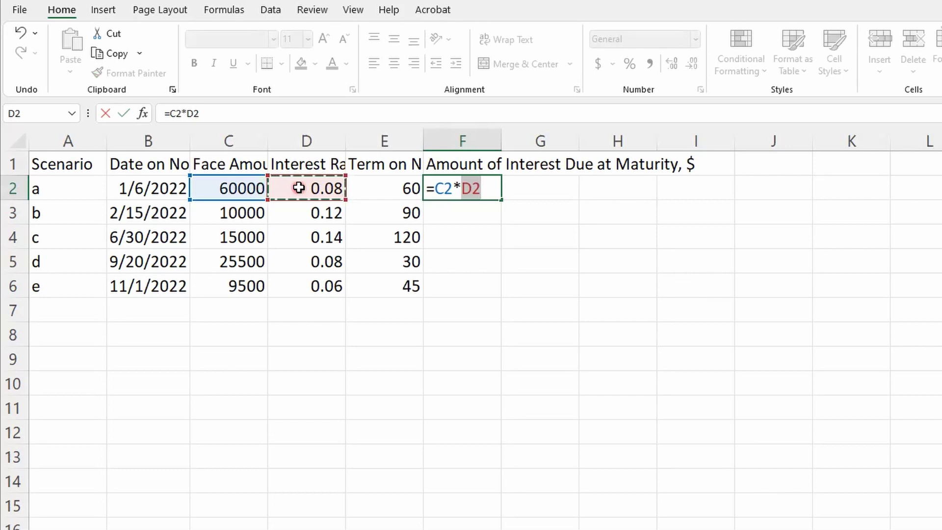
text(*)
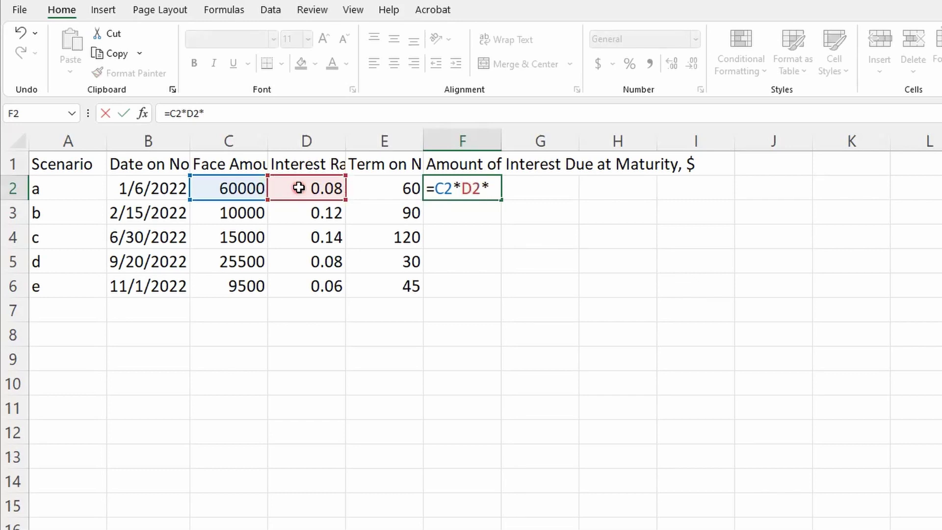
click(375, 188)
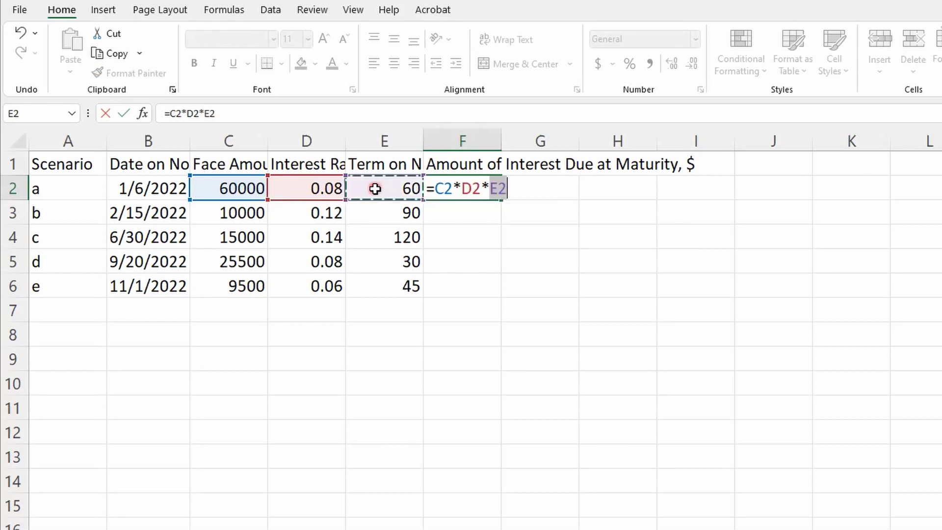
text(/360)
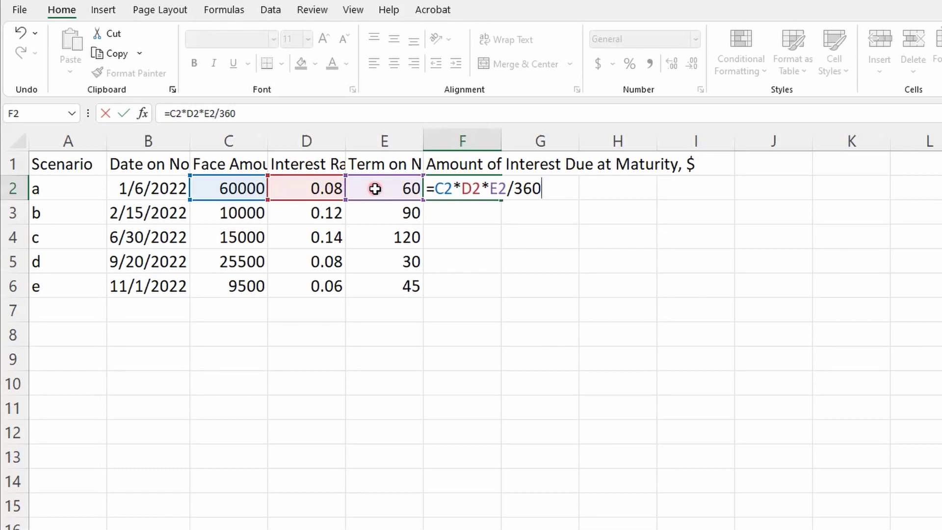
key(Return)
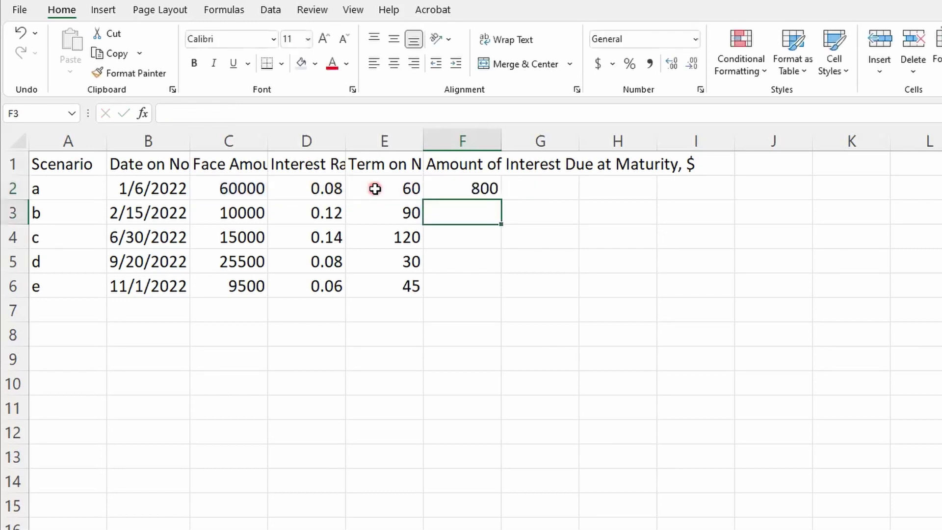
Examine the interest formula in cell F2 and the cells it references.
click(433, 190)
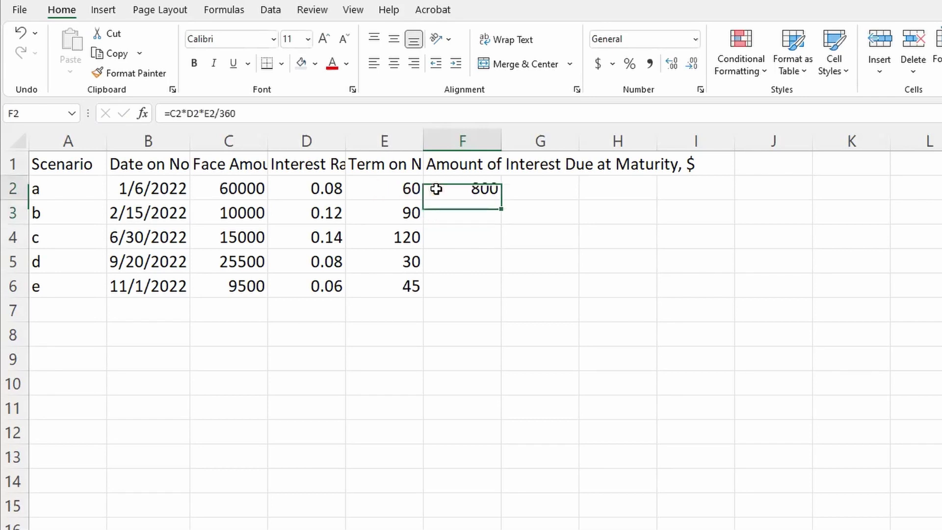
click(259, 116)
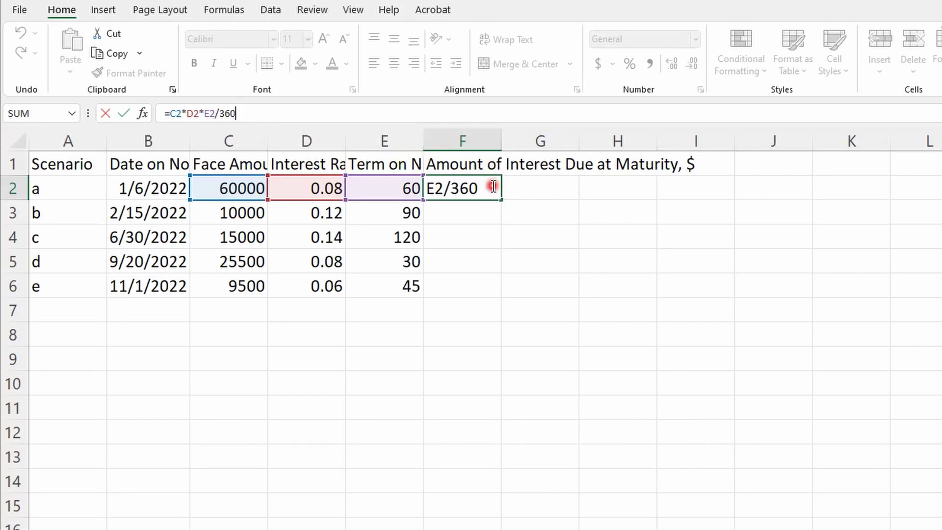
key(Return)
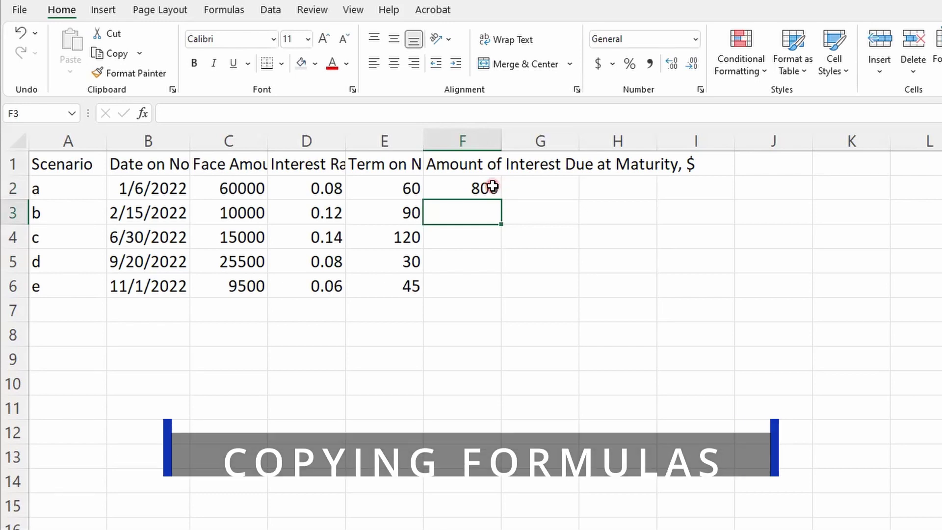
Fill the interest formula from F2 down through F6, undoing the first fill and repeating it.
click(455, 187)
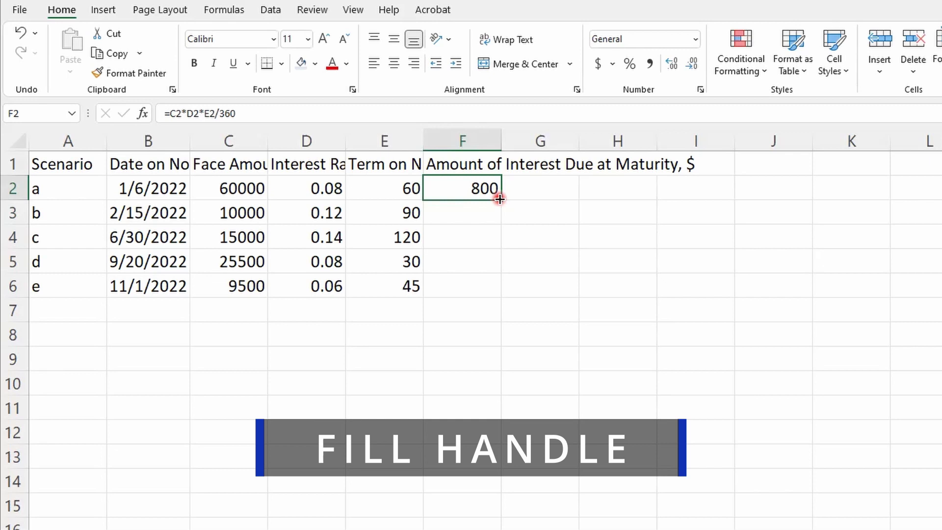
drag(500, 199, 498, 290)
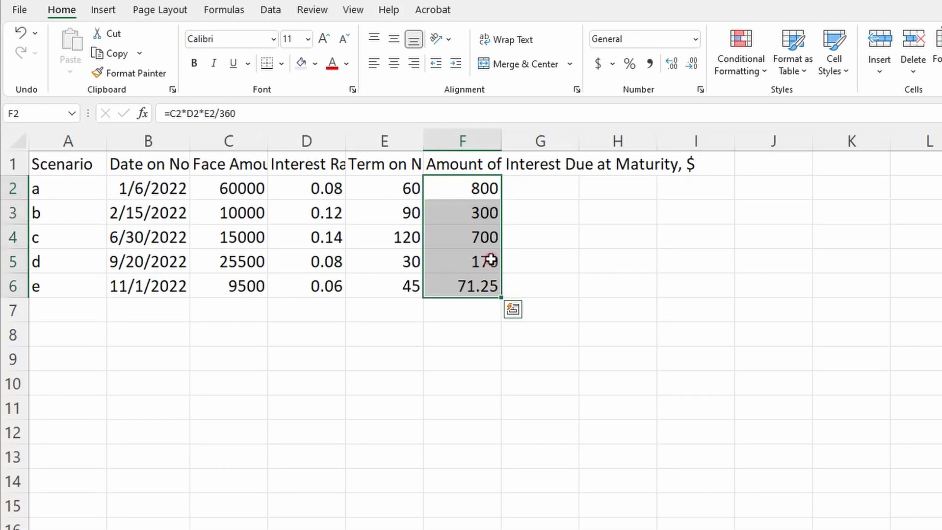
click(22, 35)
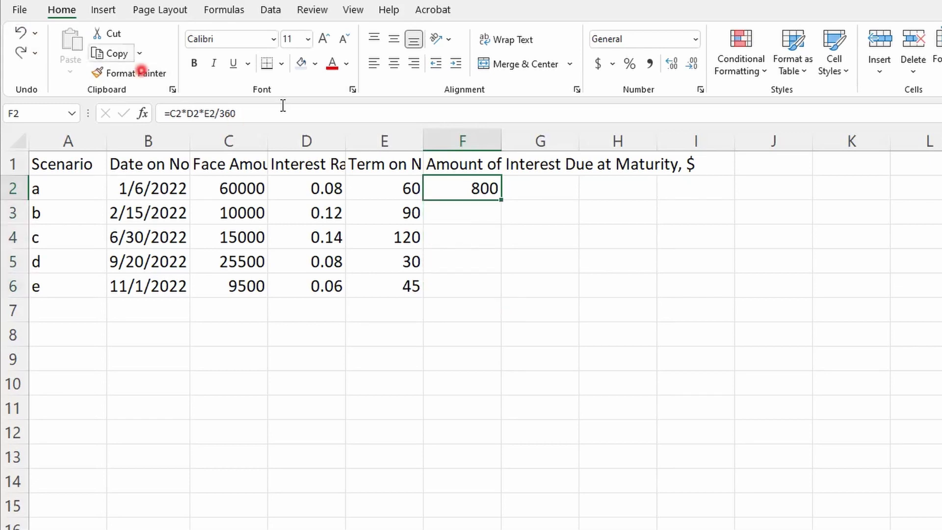
double_click(500, 200)
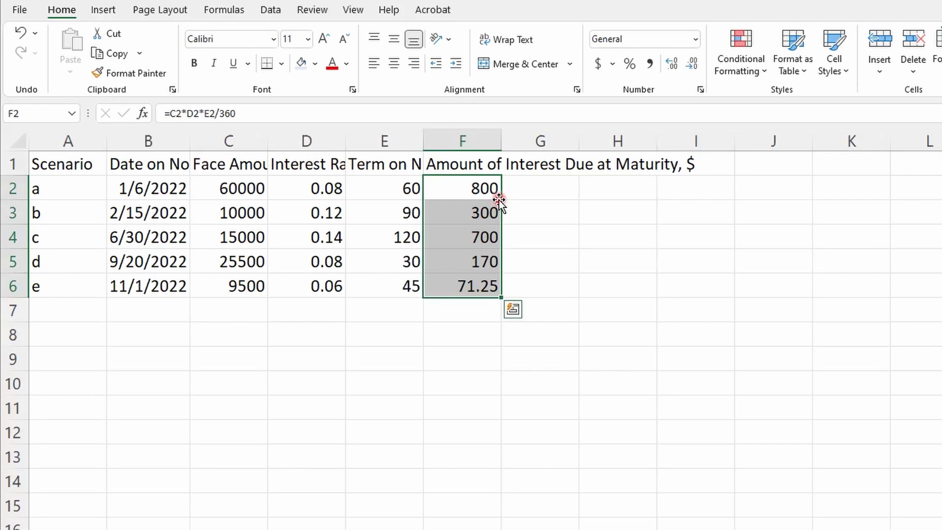
Format the range A1:F6 as a table with headers, using the first blue Medium style.
click(73, 167)
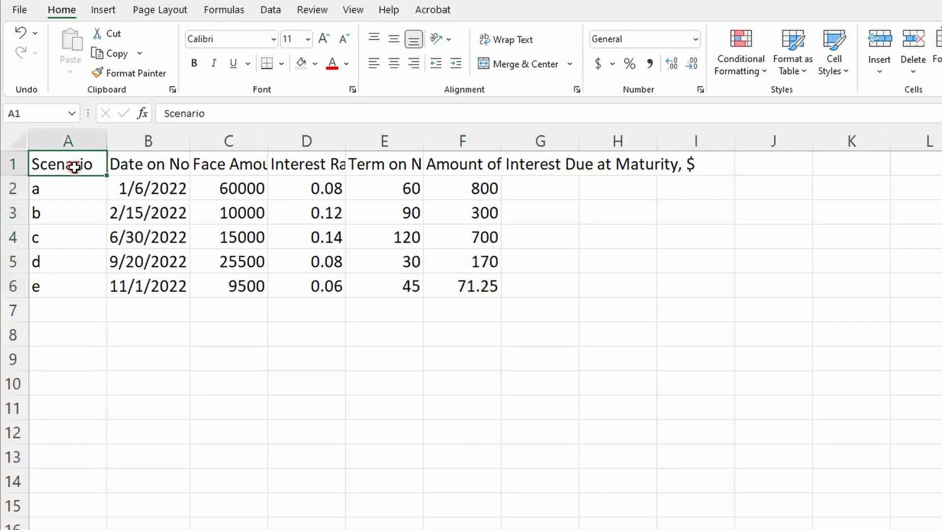
drag(78, 167, 456, 275)
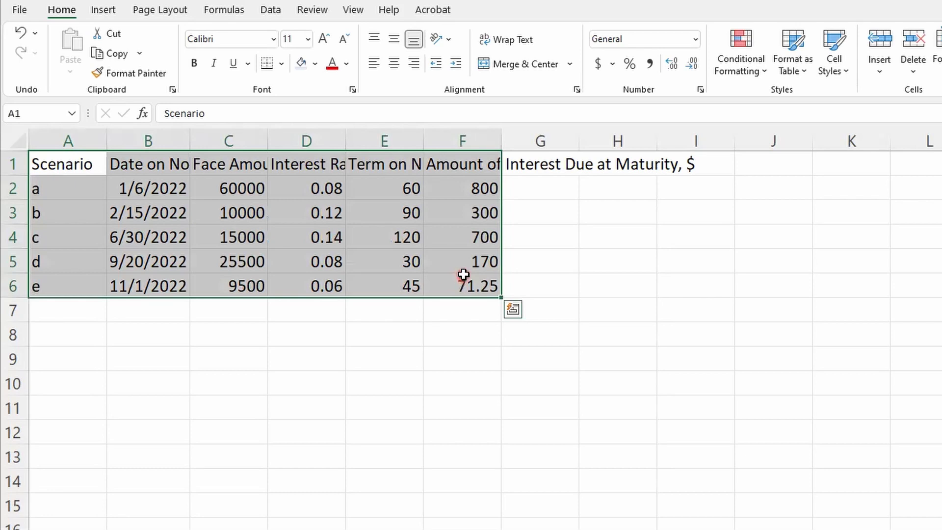
click(805, 73)
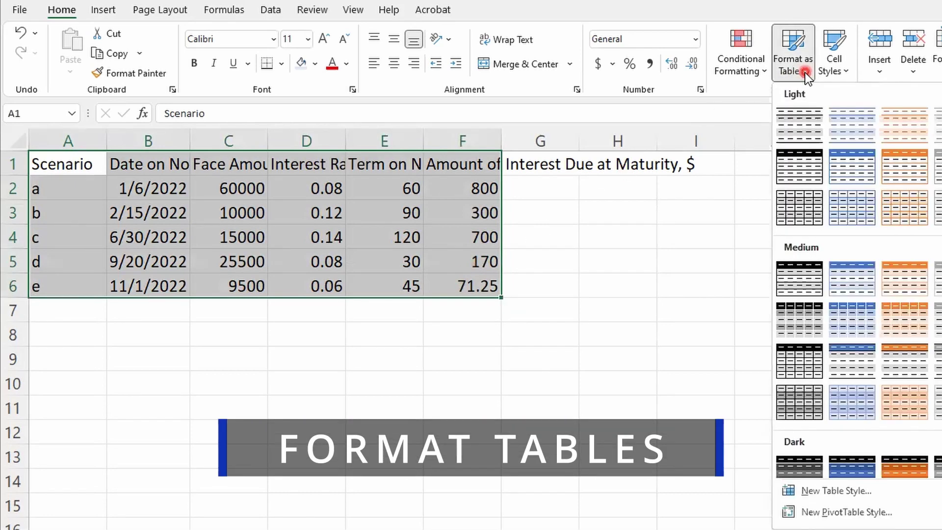
click(852, 270)
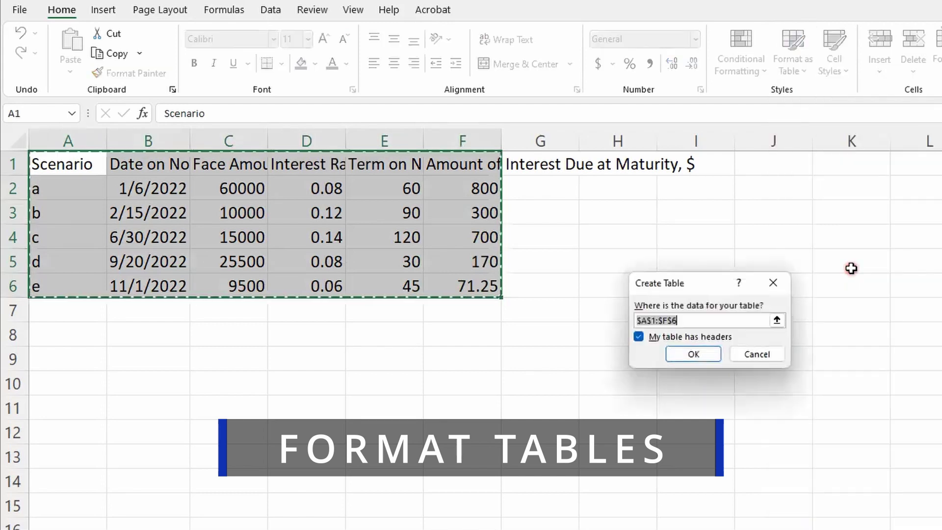
click(709, 352)
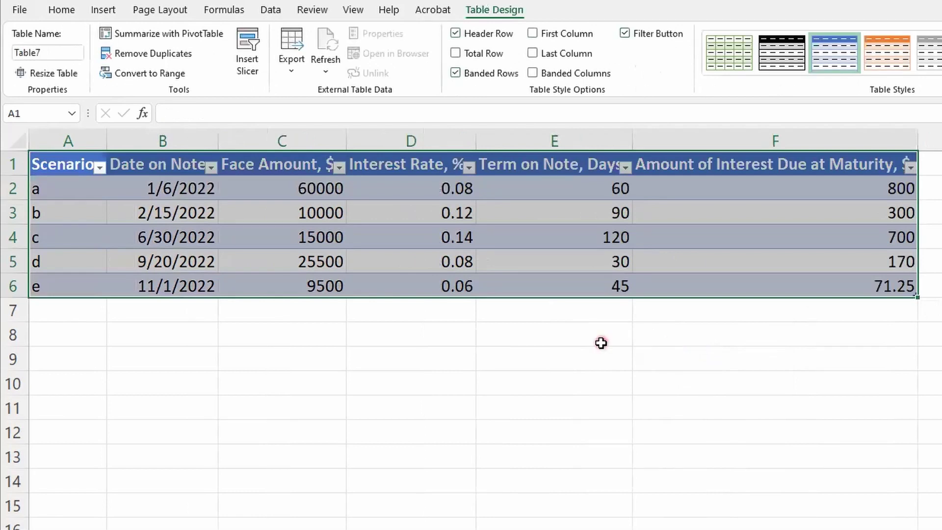
Format column B, Date on Note, as a Date with the *3/14/2012 type.
click(61, 9)
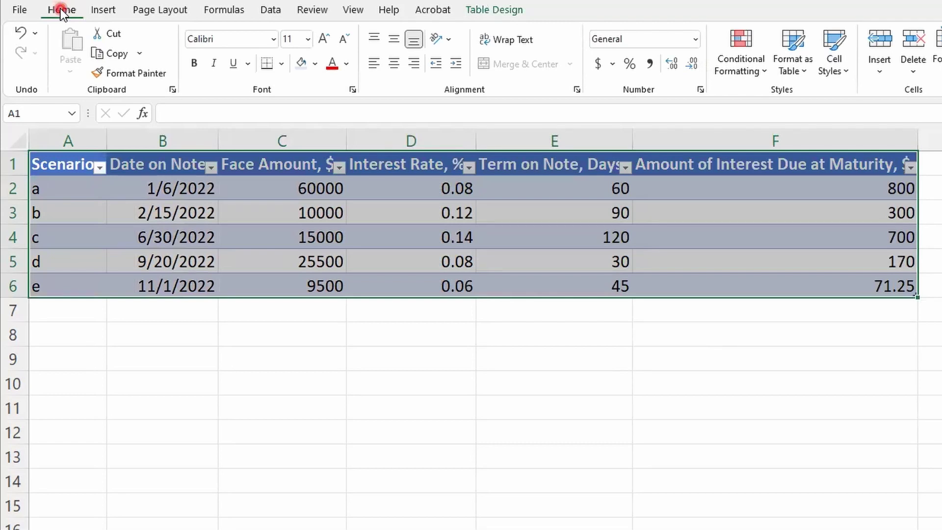
click(167, 144)
right_click(167, 143)
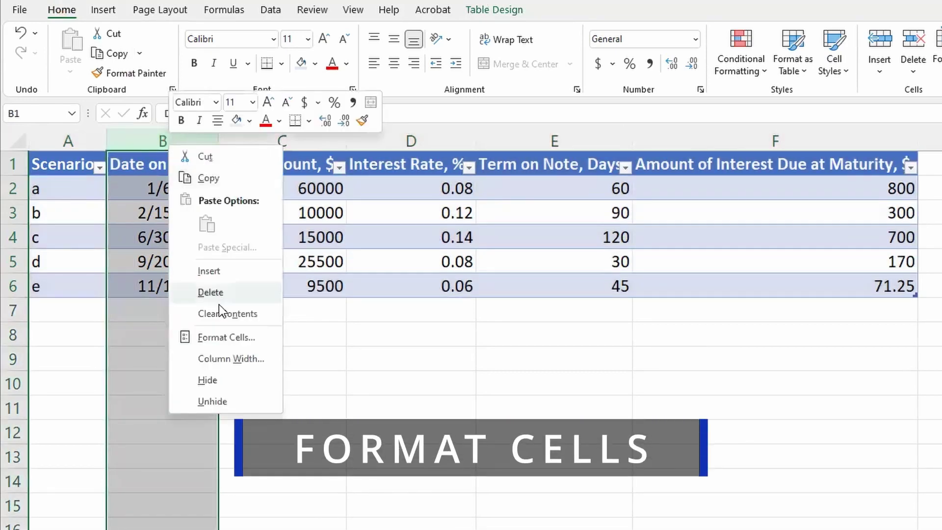
click(231, 337)
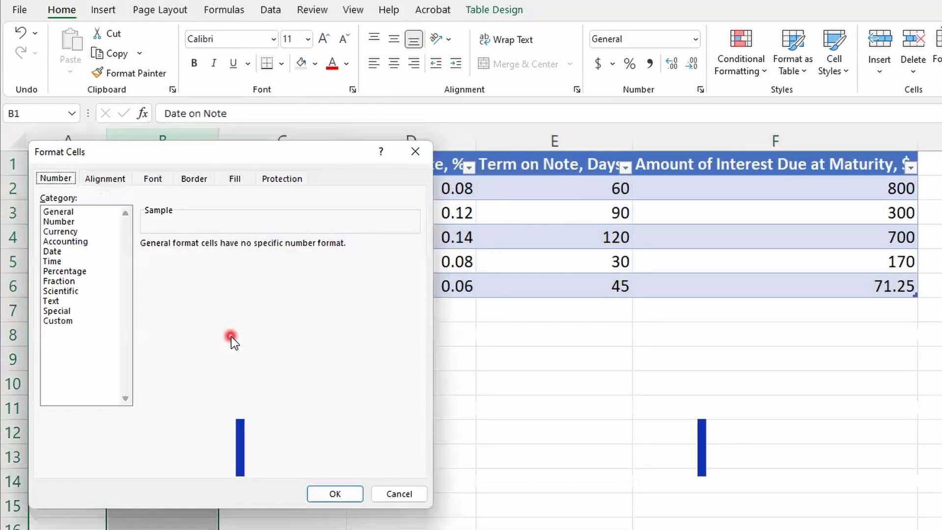
click(81, 251)
click(228, 255)
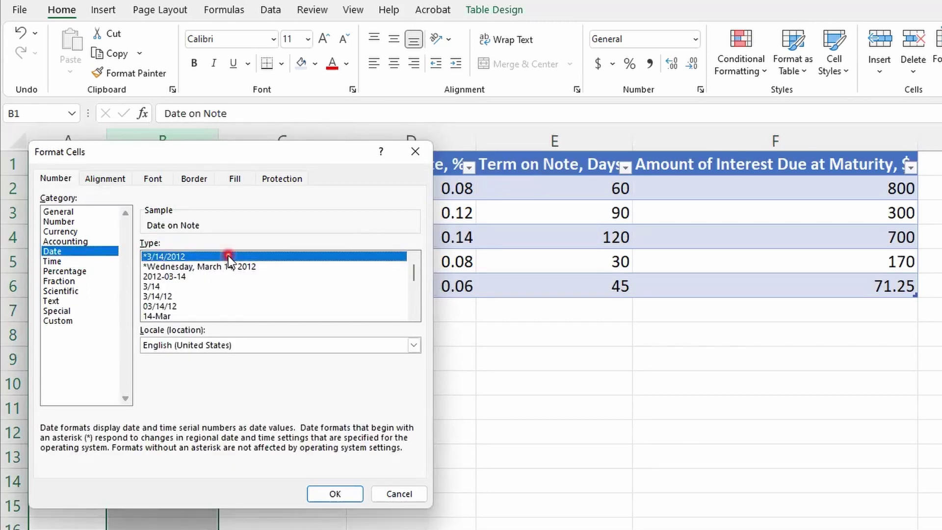
click(342, 493)
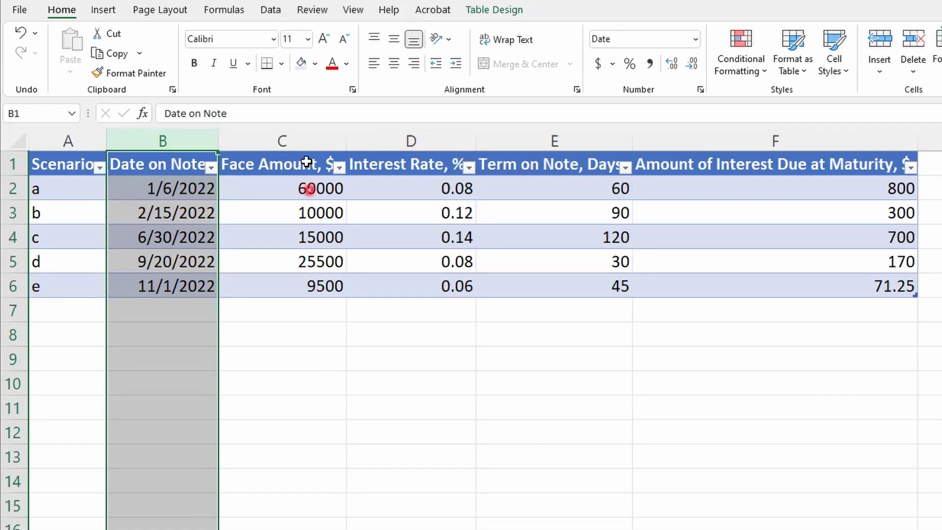
Apply the comma style to column C, Face Amount, and remove both decimal places.
click(298, 132)
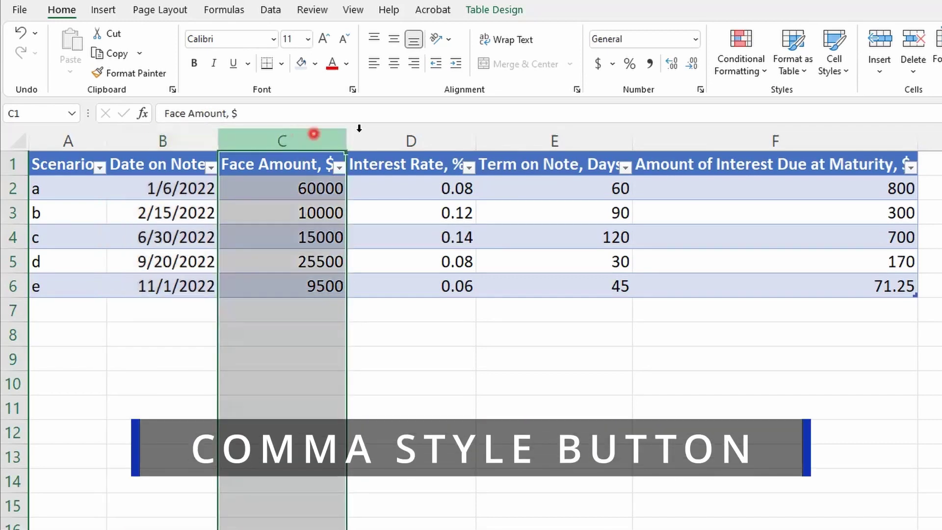
click(649, 65)
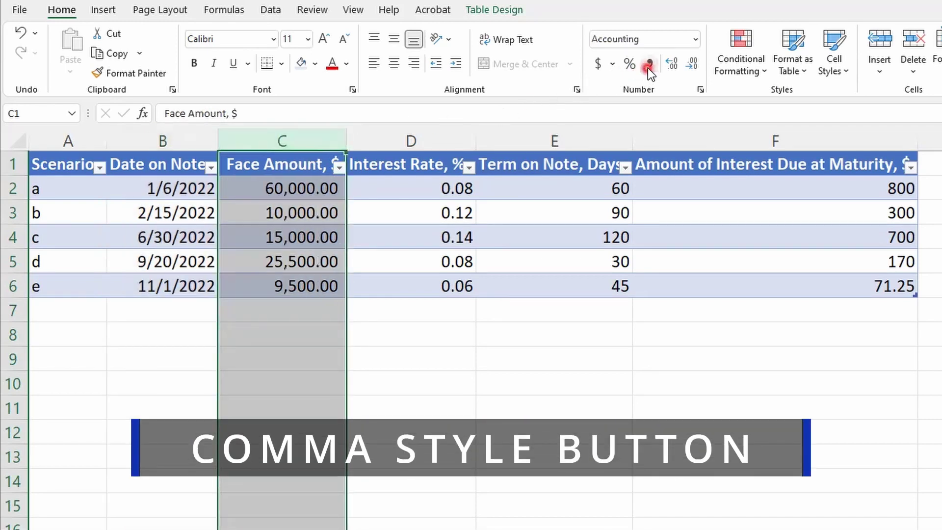
click(691, 64)
click(691, 66)
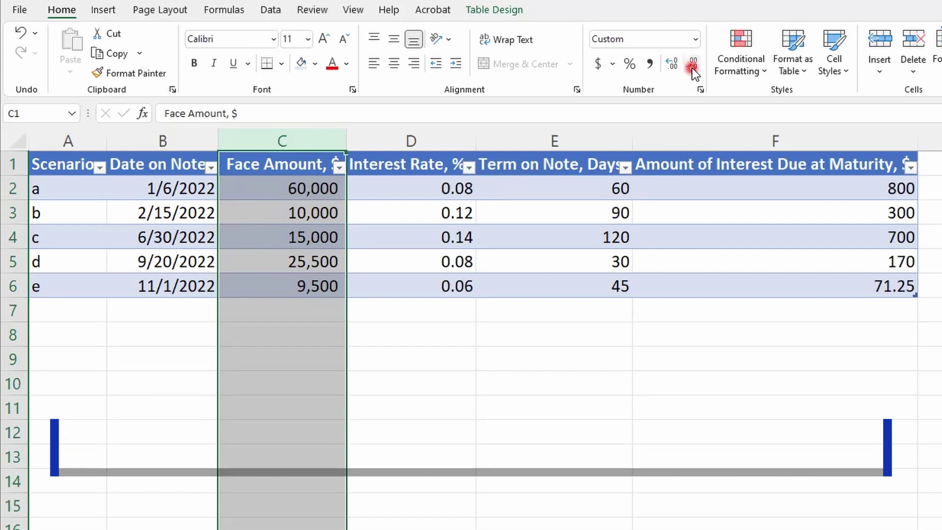
Apply the comma style to column F, Amount of Interest Due at Maturity, and the percent style to column D, Interest Rate.
ctrl+click(765, 142)
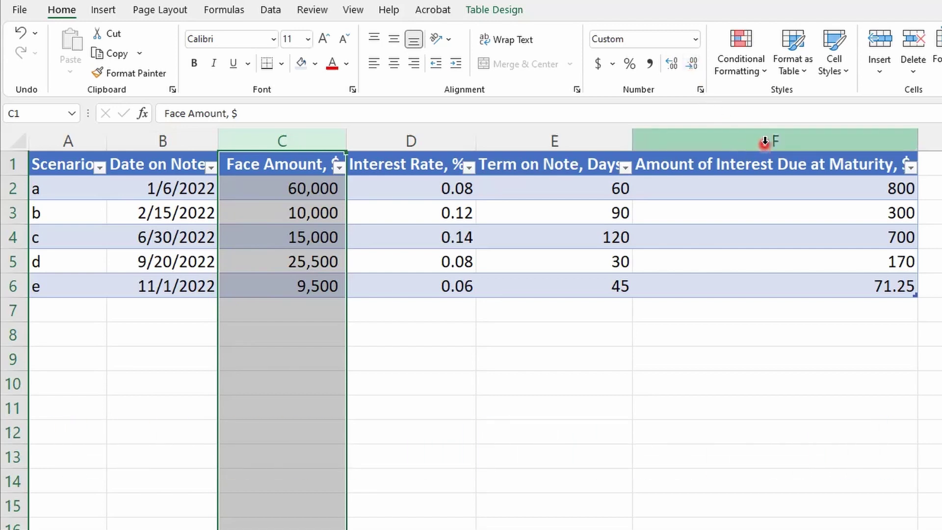
click(764, 142)
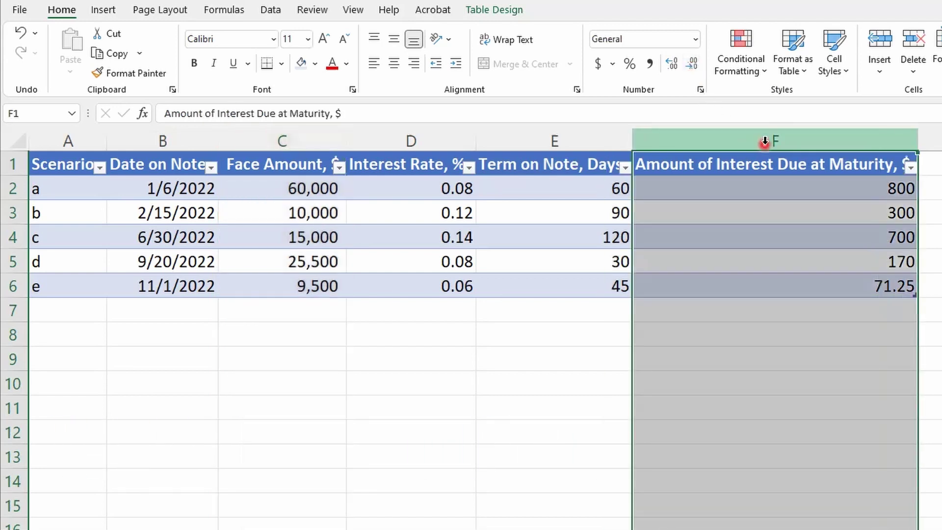
click(649, 65)
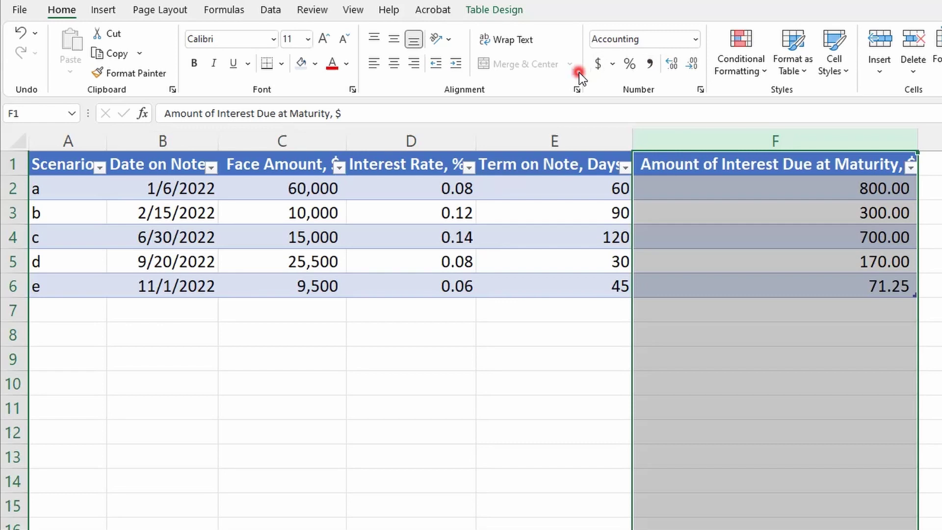
click(409, 138)
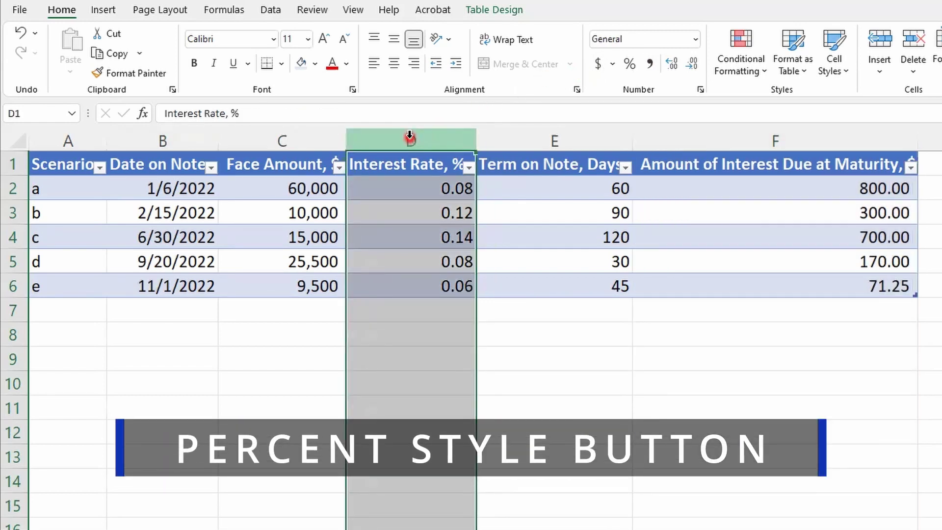
click(626, 64)
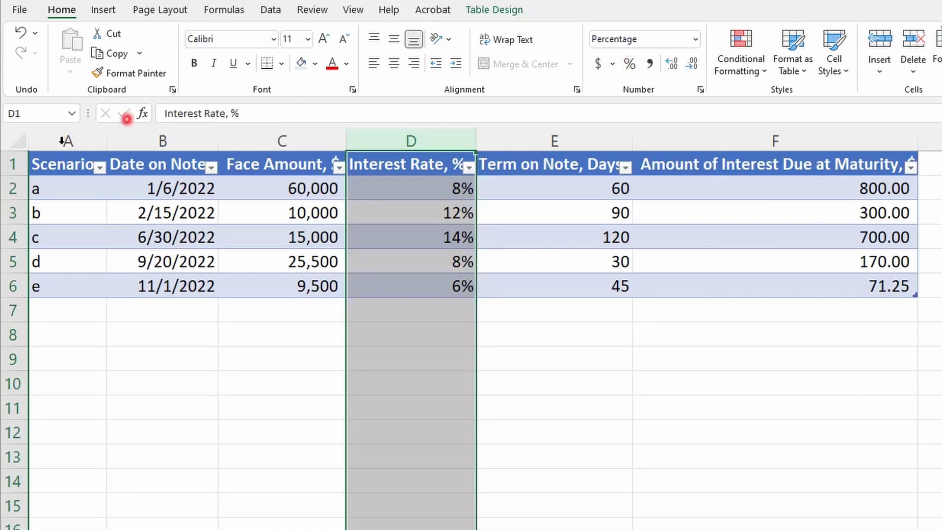
Turn on text wrapping for the header cells in row 1.
click(13, 164)
right_click(13, 163)
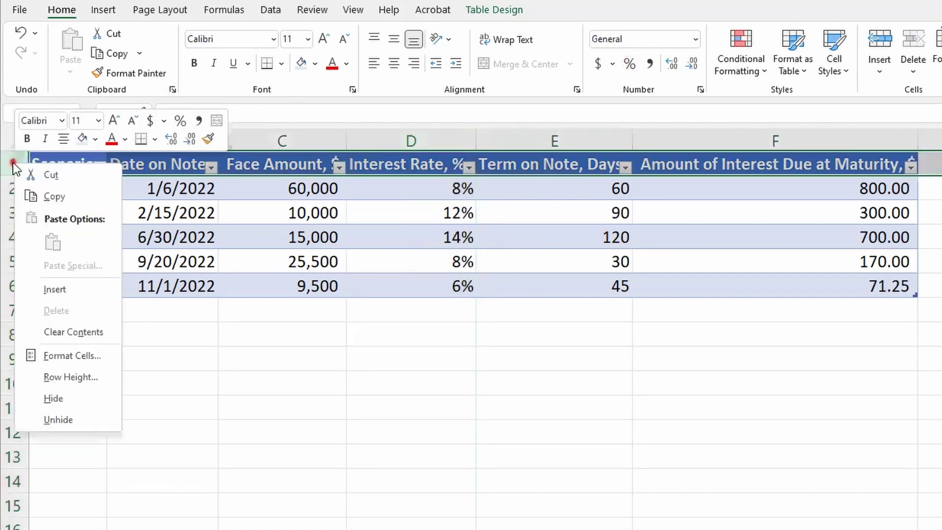
click(68, 354)
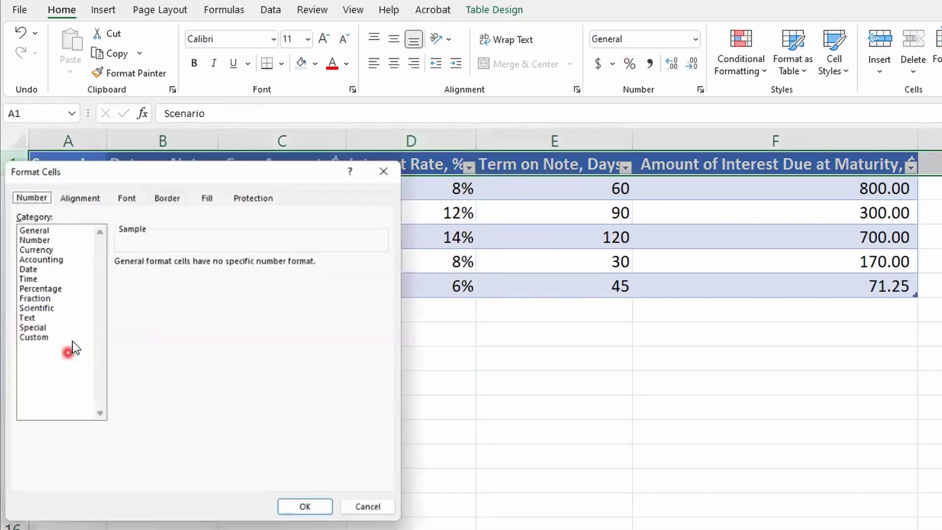
click(77, 195)
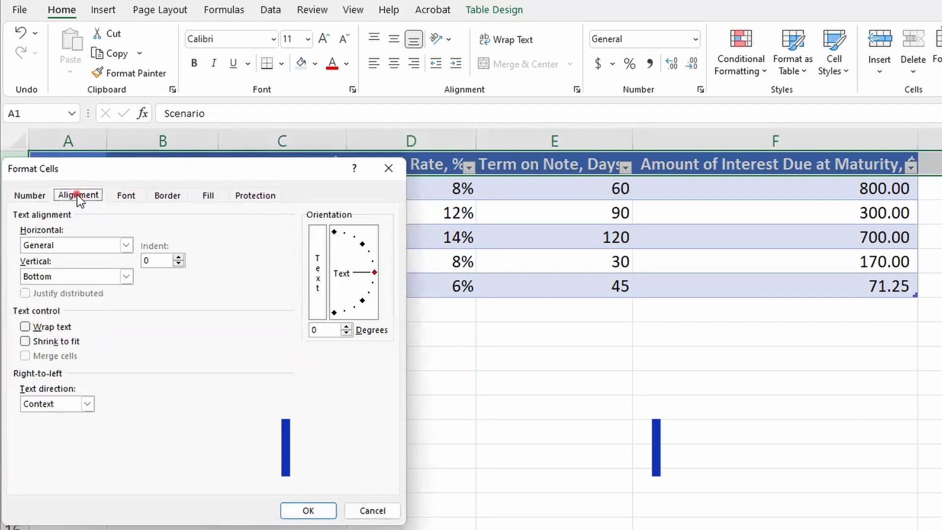
click(49, 326)
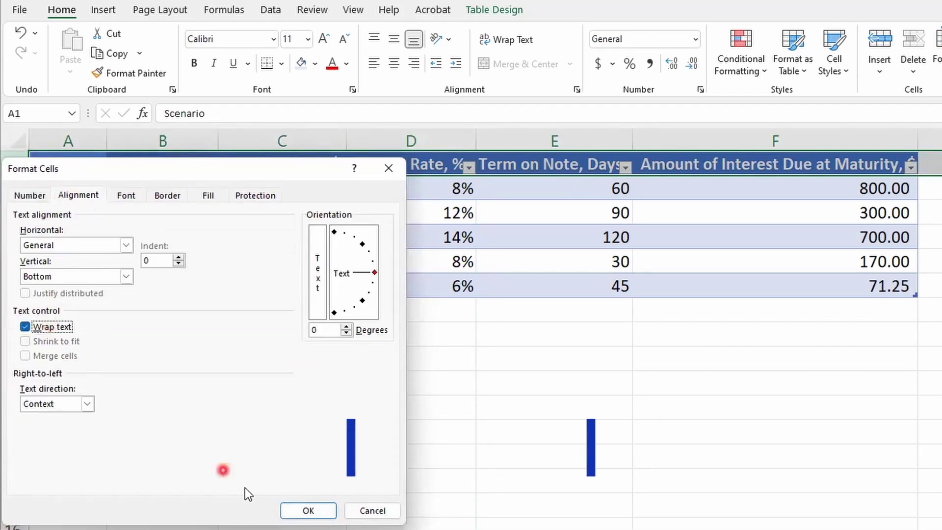
click(301, 513)
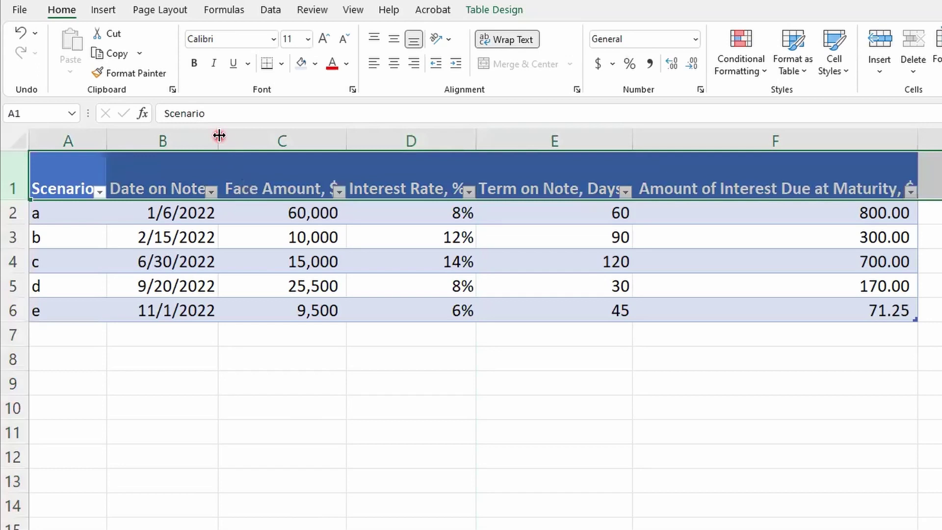
Narrow columns B through F so the headers wrap onto two lines while the data still fits.
drag(218, 140, 184, 141)
double_click(189, 140)
drag(322, 141, 307, 141)
drag(437, 142, 414, 143)
drag(570, 143, 528, 143)
drag(813, 142, 679, 149)
Center the row 1 headers horizontally and set their vertical alignment to Top.
click(392, 64)
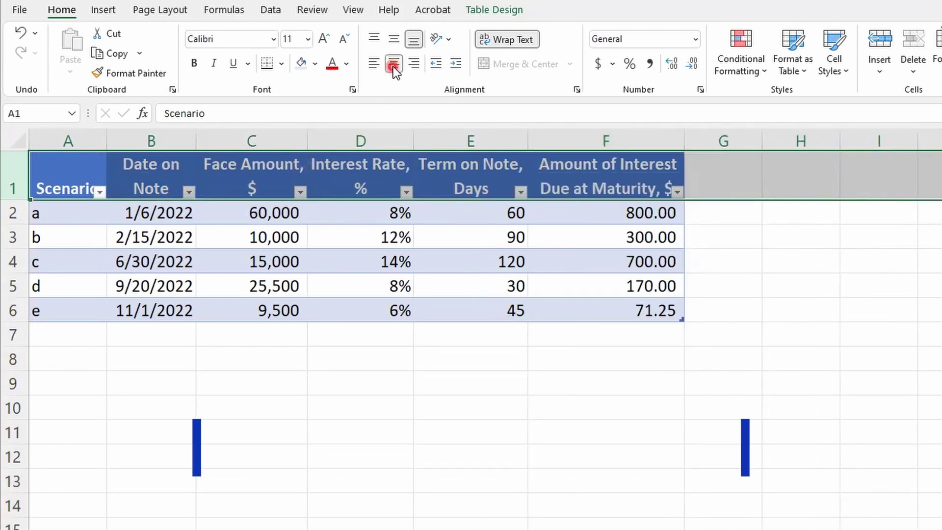
right_click(20, 179)
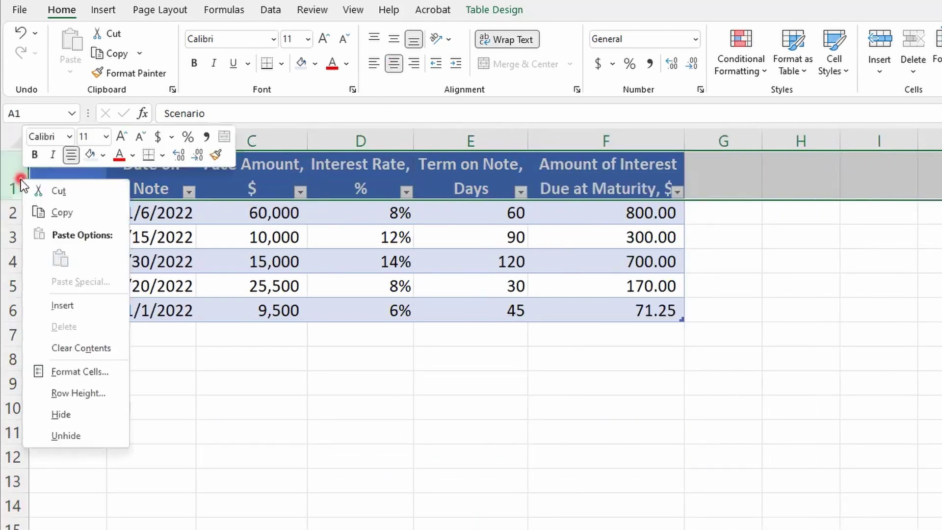
click(107, 369)
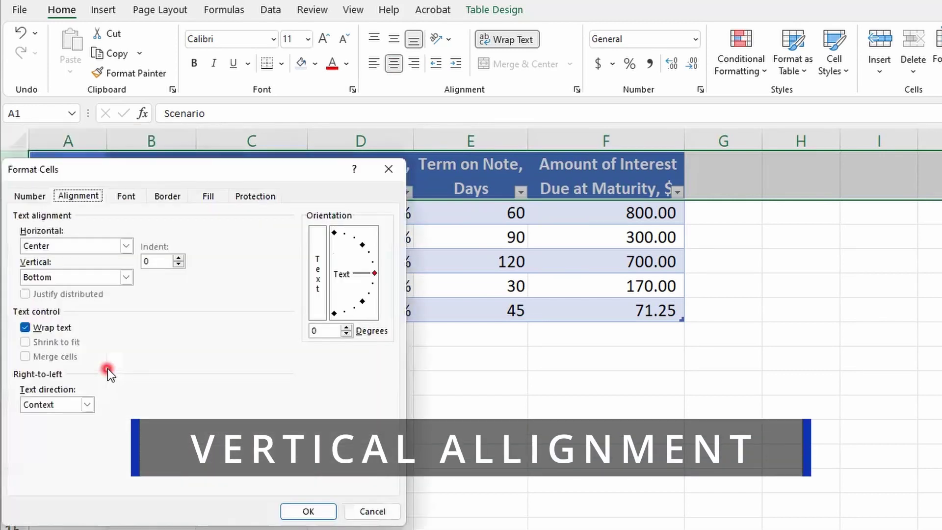
click(125, 277)
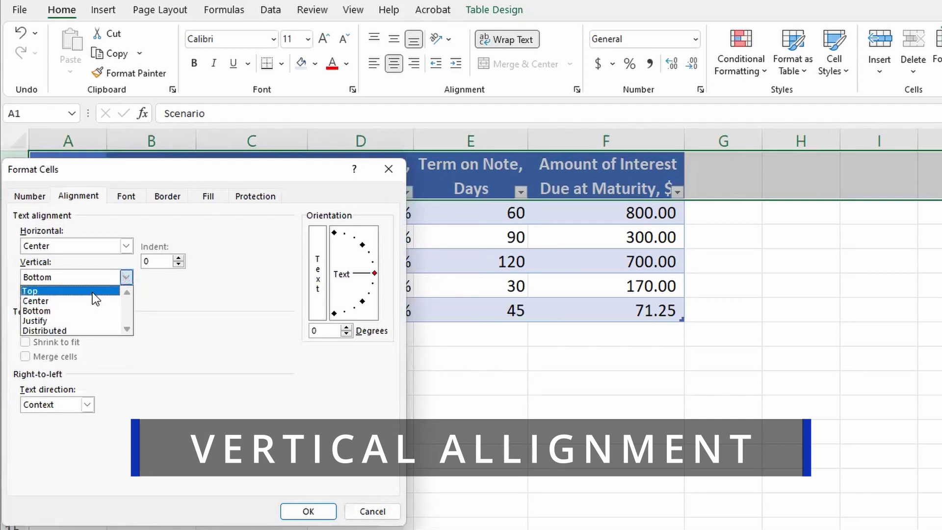
click(92, 292)
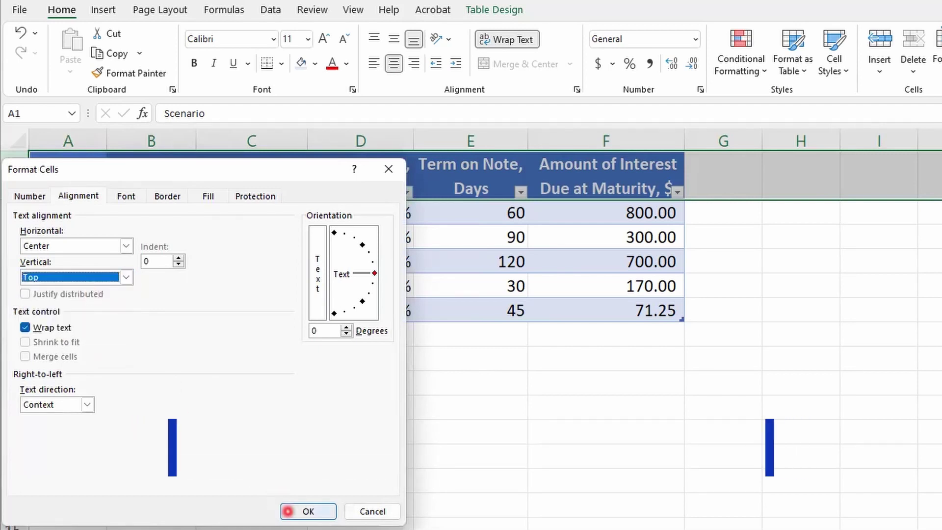
click(288, 511)
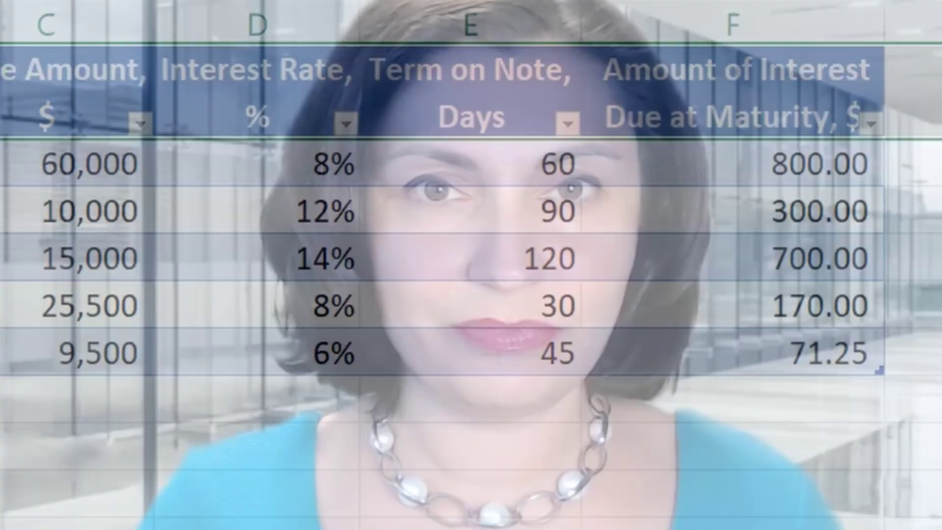